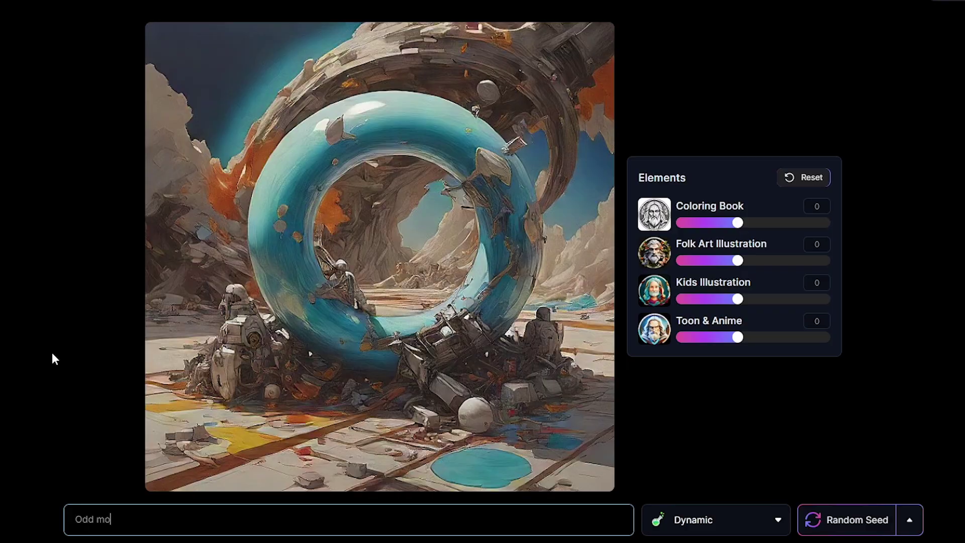
# Sketch the owl on the realtime canvas: square body, two ears, a curl, eyes and nose
pyautogui.write('nst')
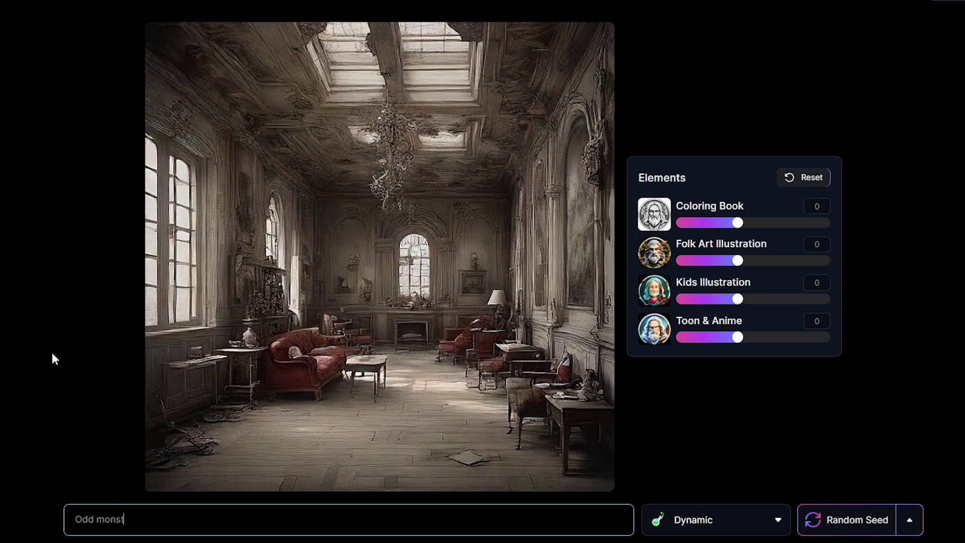
pyautogui.write('er riding')
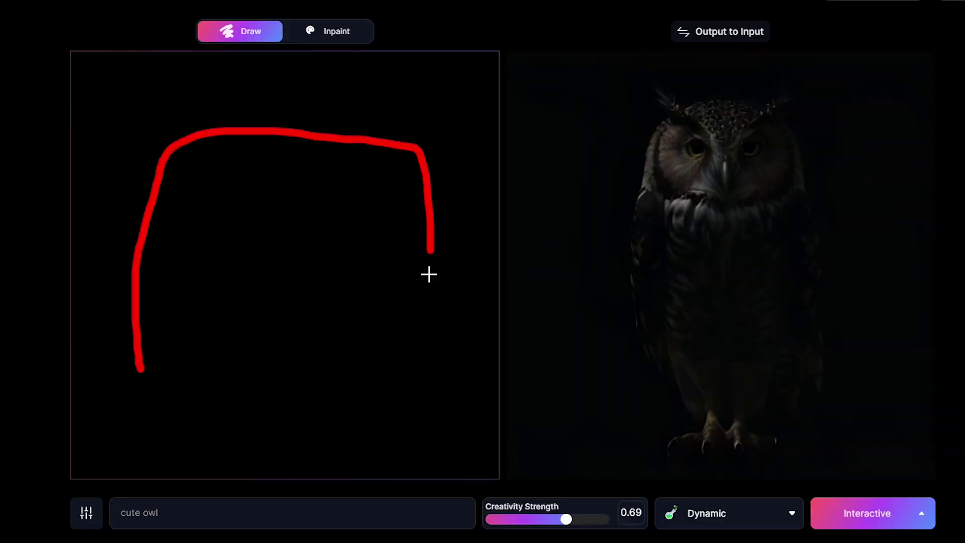
pyautogui.moveTo(429, 274)
pyautogui.mouseDown()
pyautogui.moveTo(187, 425)
pyautogui.moveTo(137, 321)
pyautogui.mouseUp()
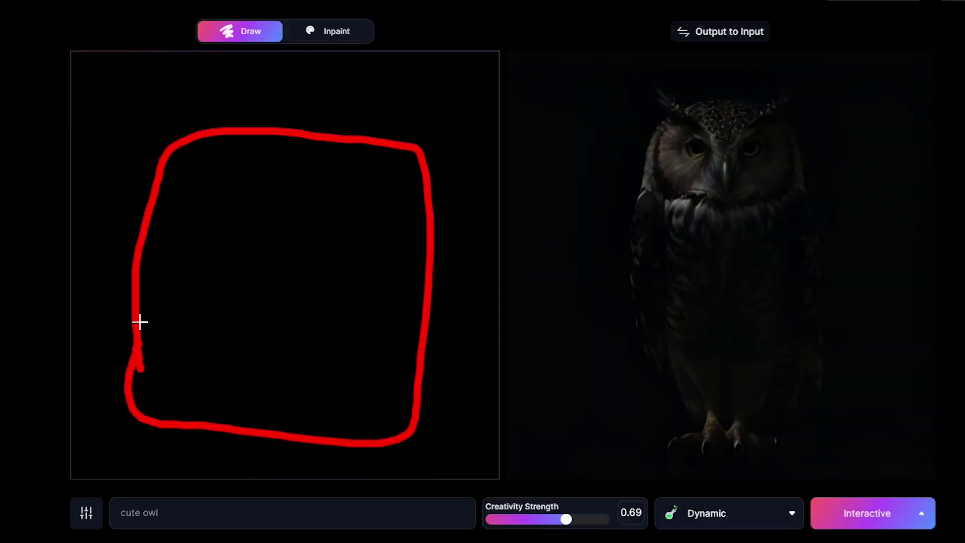
pyautogui.moveTo(189, 128); pyautogui.dragTo(280, 133)
pyautogui.moveTo(350, 134); pyautogui.dragTo(407, 135)
pyautogui.moveTo(212, 183)
pyautogui.mouseDown()
pyautogui.moveTo(243, 225)
pyautogui.moveTo(212, 182)
pyautogui.mouseUp()
pyautogui.moveTo(380, 196)
pyautogui.mouseDown()
pyautogui.moveTo(351, 286)
pyautogui.moveTo(372, 199)
pyautogui.mouseUp()
pyautogui.moveTo(276, 276); pyautogui.dragTo(242, 339)
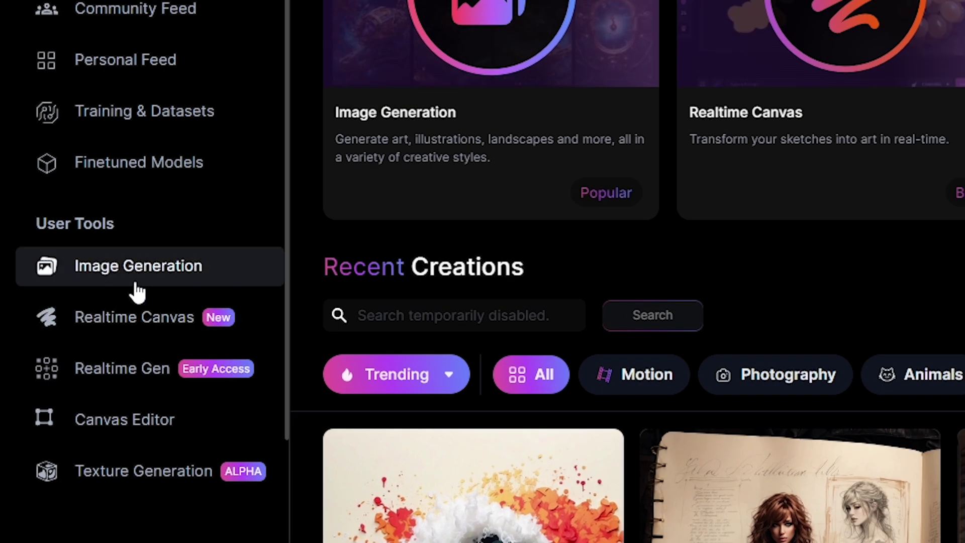
# Generate two images from the pasted vintage muscle car racing prompt
pyautogui.click(74, 312)
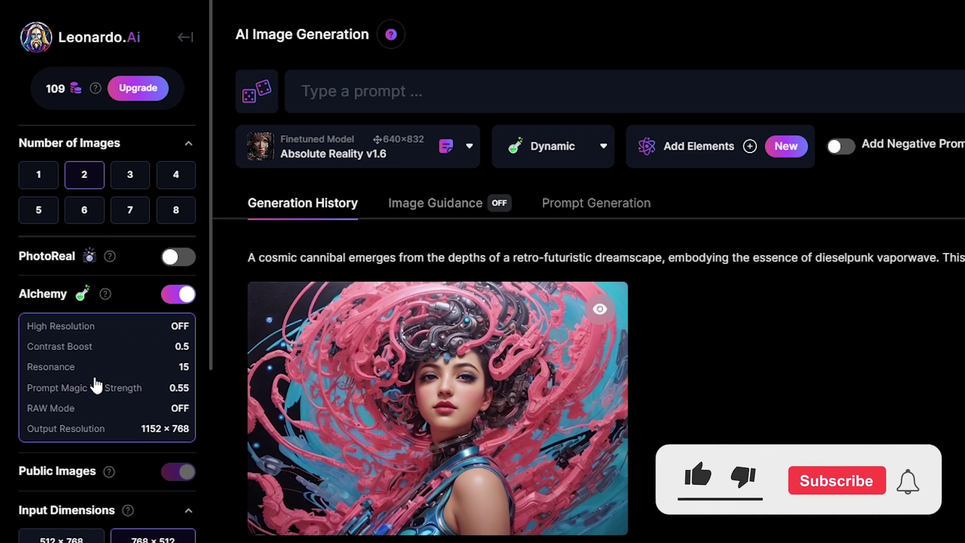
pyautogui.click(424, 94)
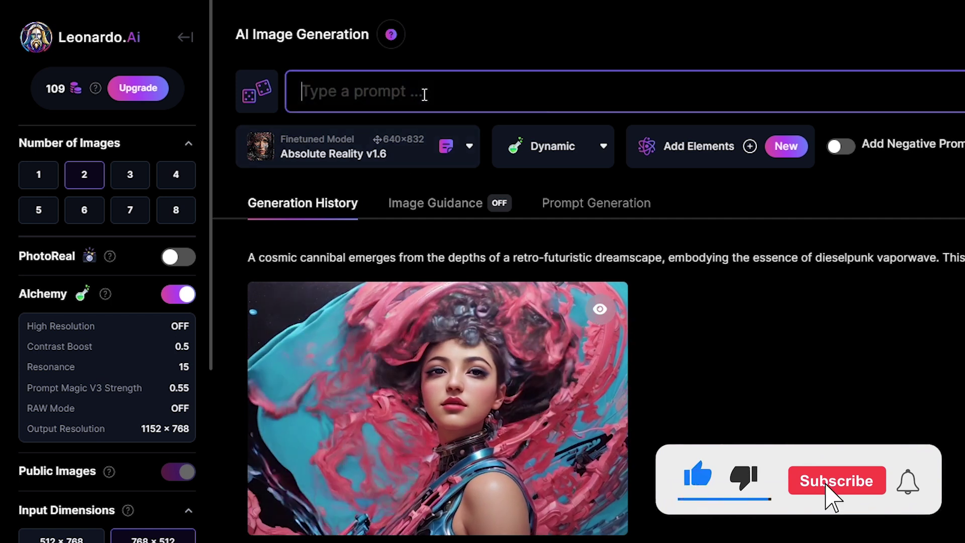
pyautogui.write('Experience the thrill of the race with a vintage muscle car, its sleek curves and roaring engine leaving a trail of dust behind')
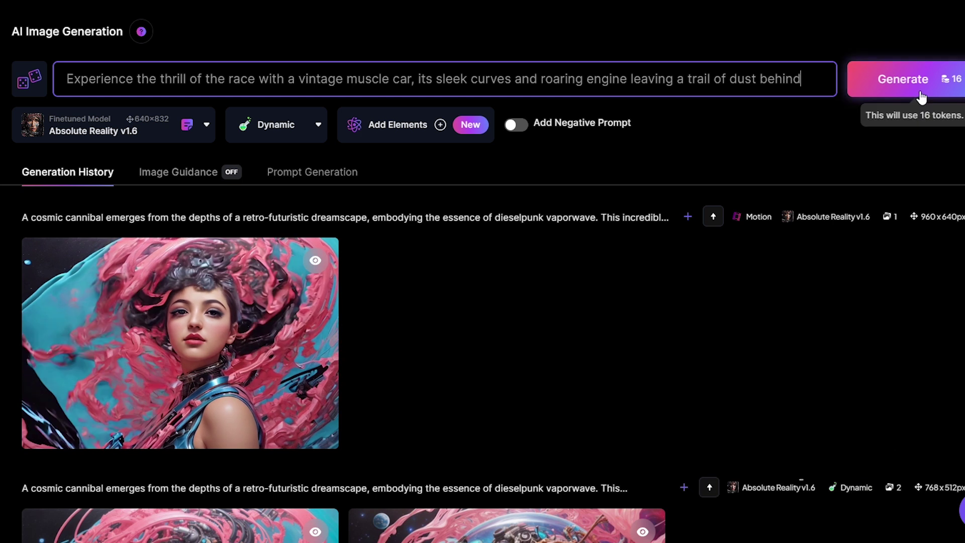
pyautogui.click(922, 96)
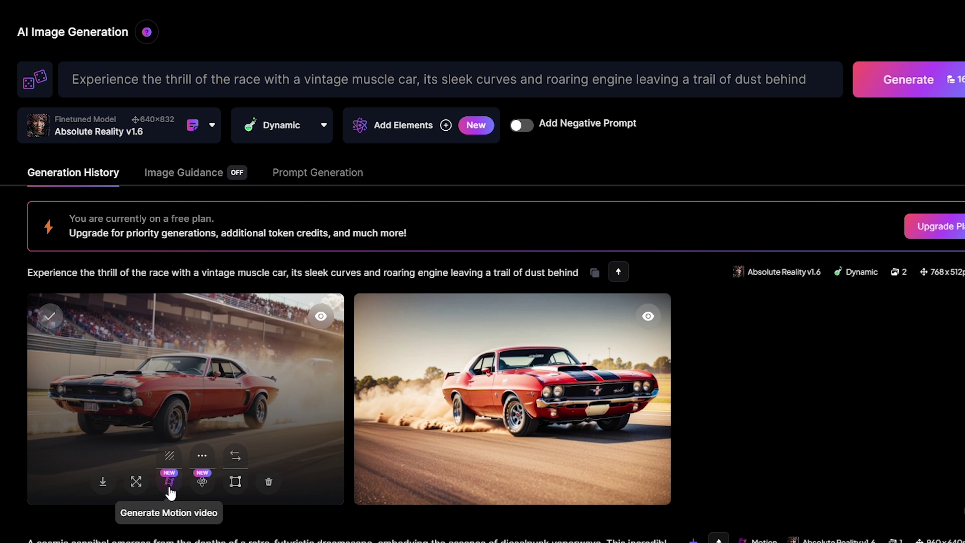
# Generate a motion video from the first muscle car image at motion strength 4
pyautogui.click(246, 442)
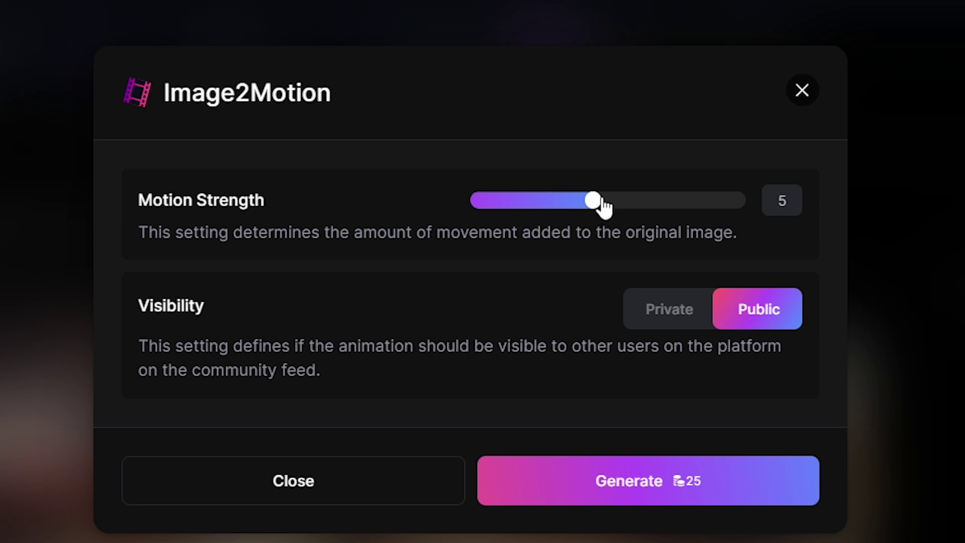
pyautogui.moveTo(446, 202); pyautogui.dragTo(429, 200)
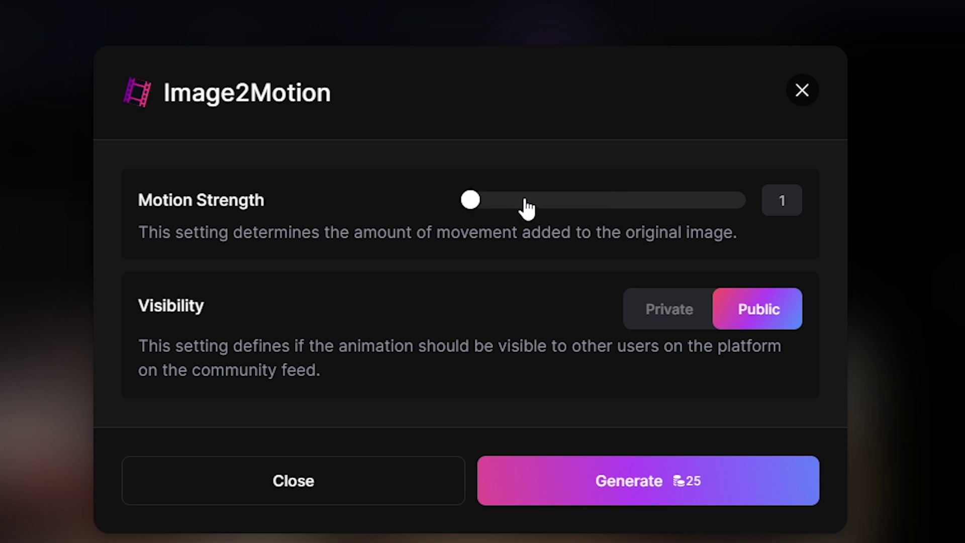
pyautogui.moveTo(521, 200); pyautogui.dragTo(799, 197)
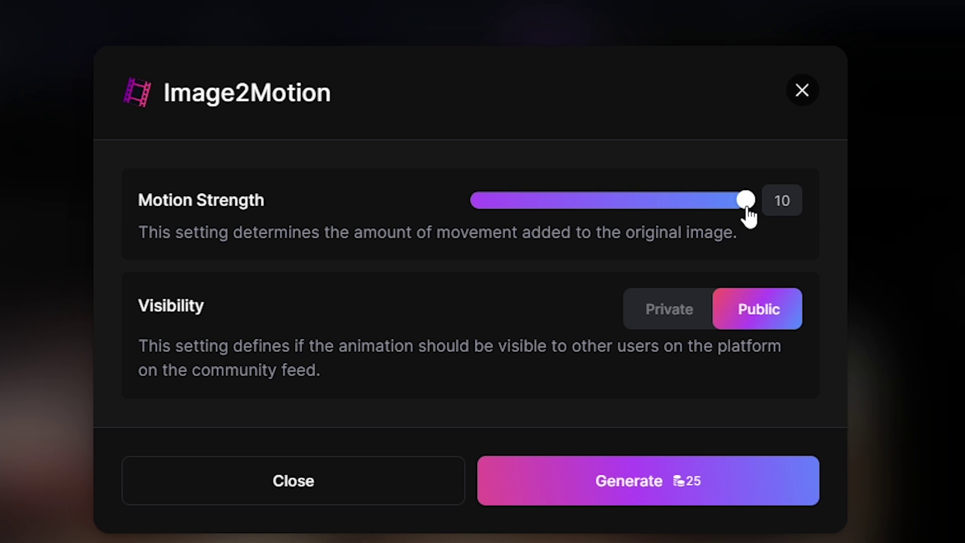
pyautogui.moveTo(748, 211); pyautogui.dragTo(556, 216)
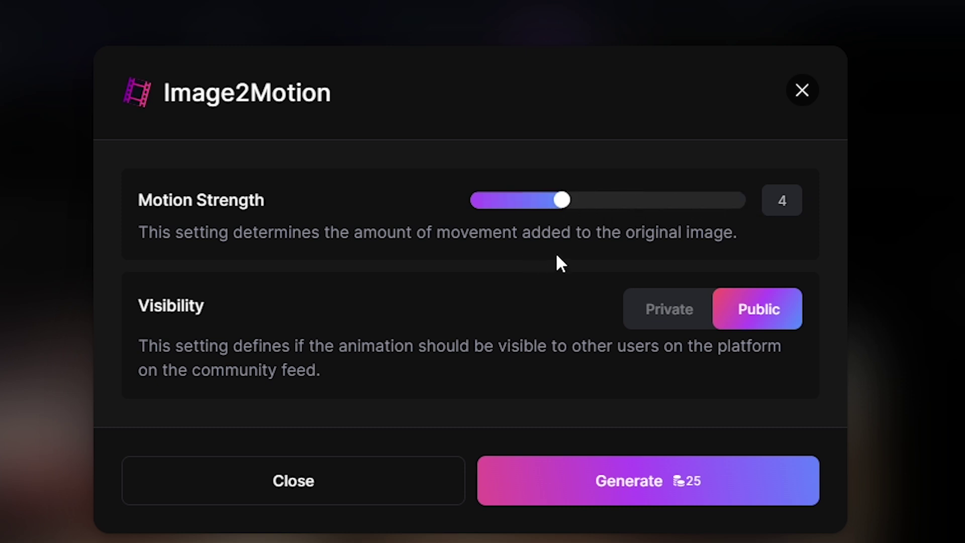
pyautogui.click(588, 498)
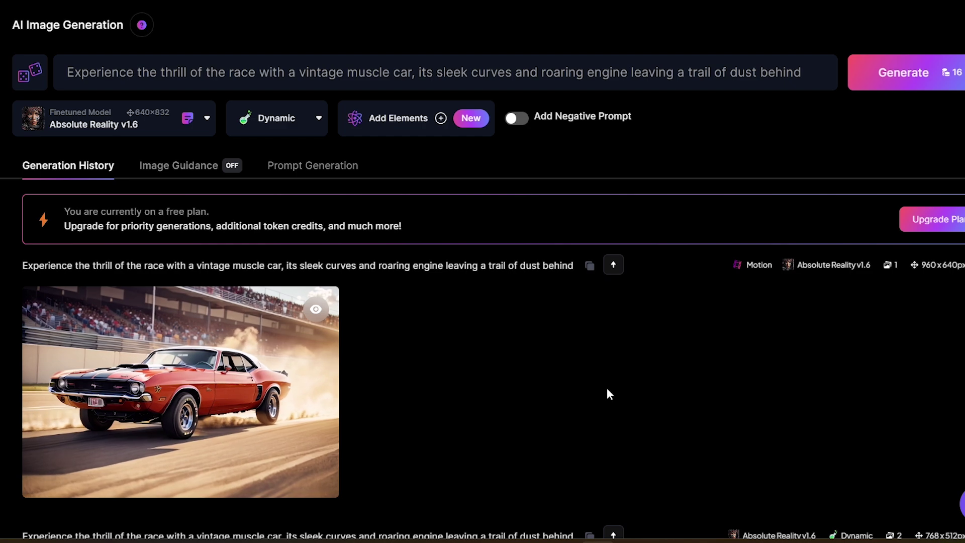
# Play the new red muscle car motion clip enlarged in the lightbox
pyautogui.click(212, 388)
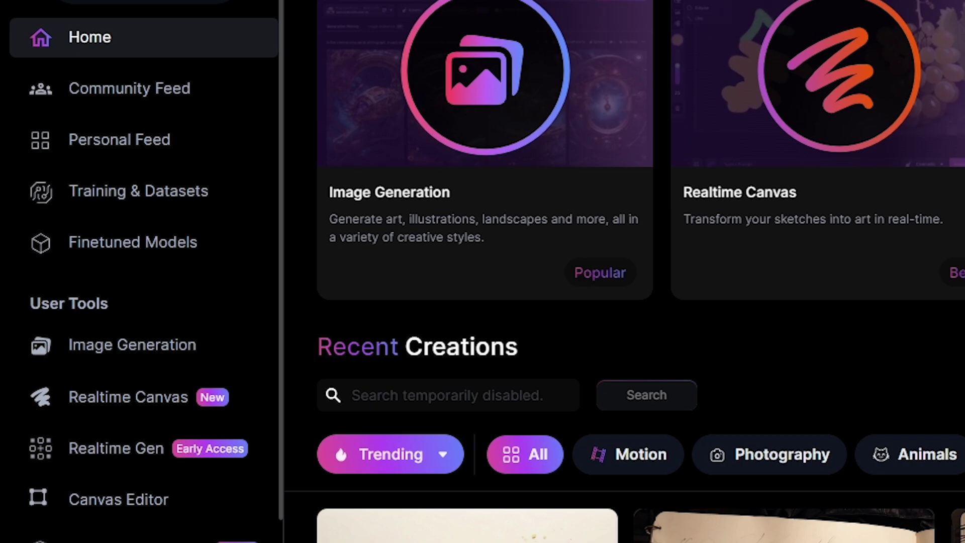
# Browse the Personal Feed gallery of your own generations
pyautogui.click(144, 153)
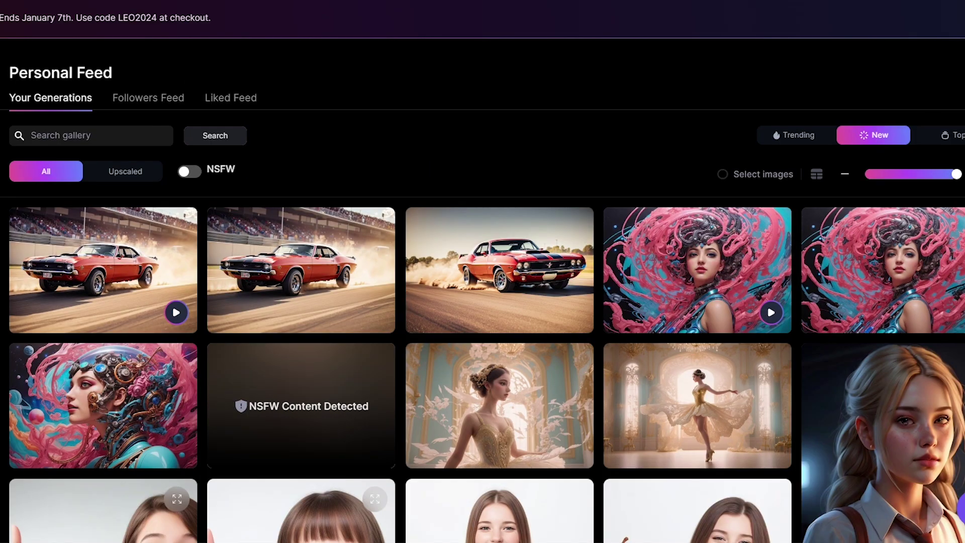
pyautogui.scroll(-20, 482, 310)
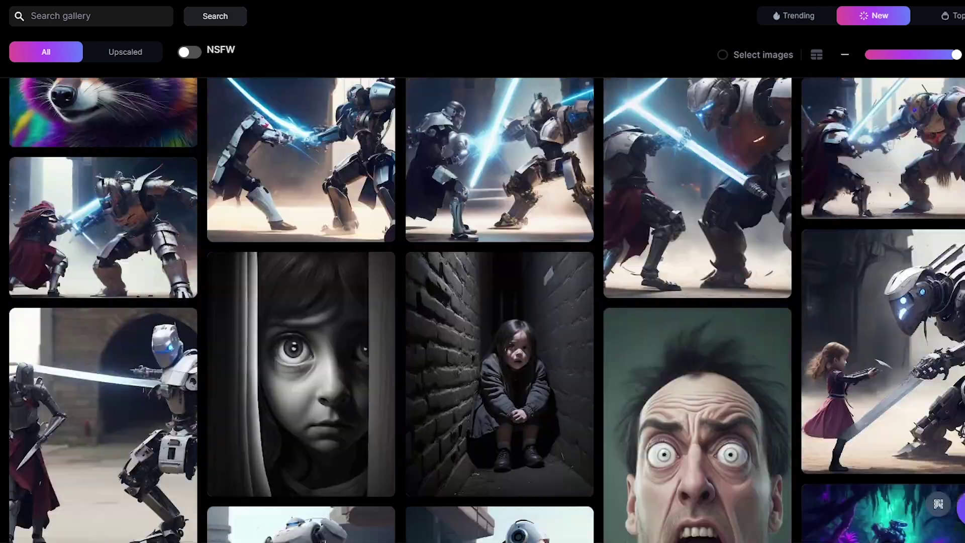
pyautogui.scroll(-20, 482, 310)
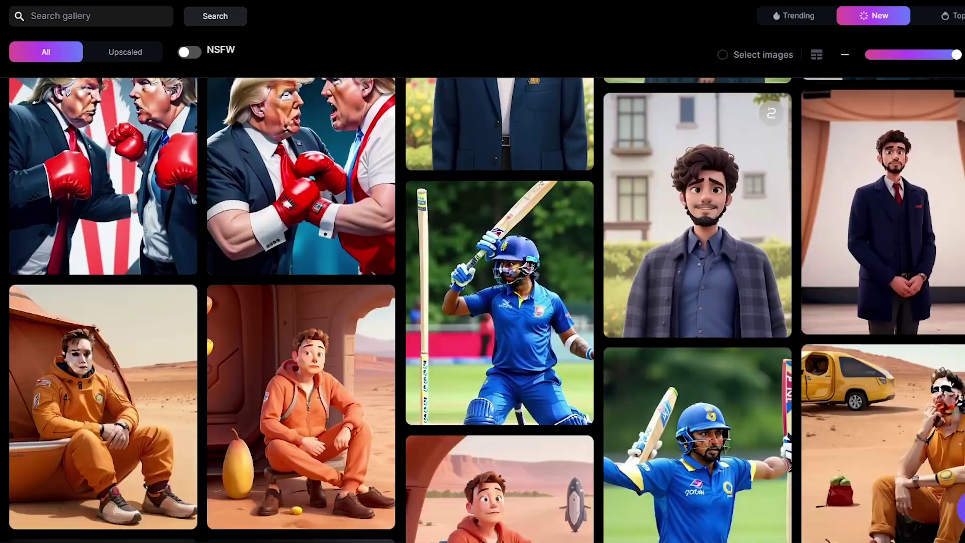
pyautogui.scroll(-2, 482, 310)
pyautogui.scroll(2, 483, 309)
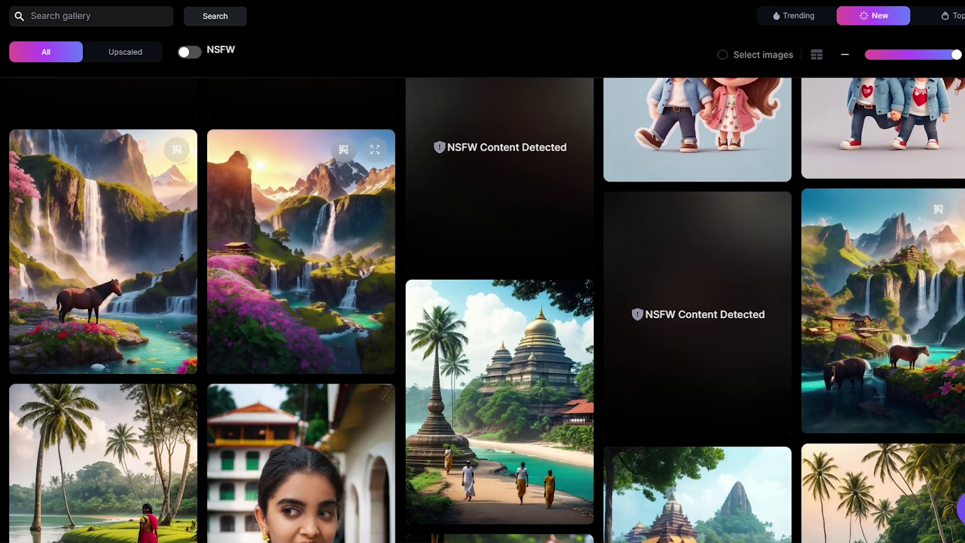
# Open the A paradise waterfall image and view its Image2Motion settings
pyautogui.moveTo(280, 330)
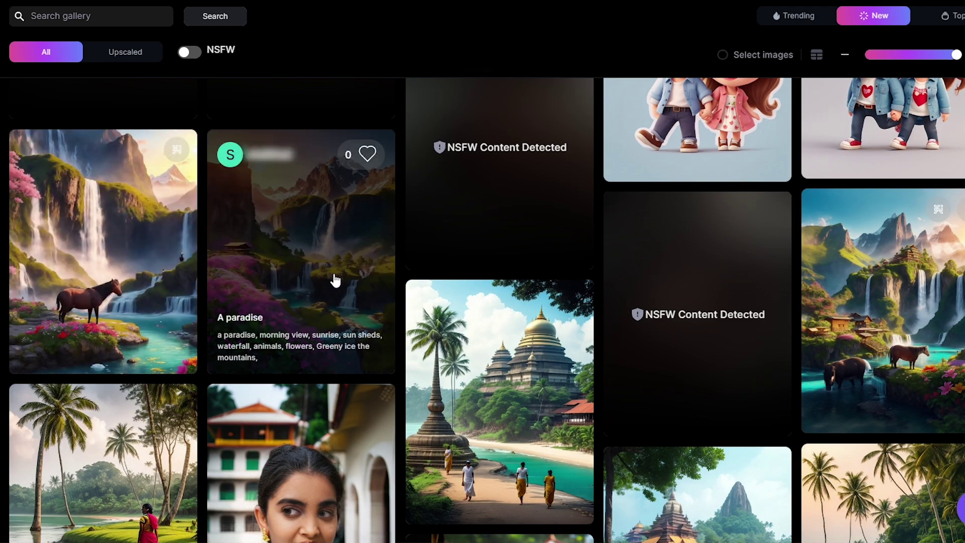
pyautogui.click(329, 298)
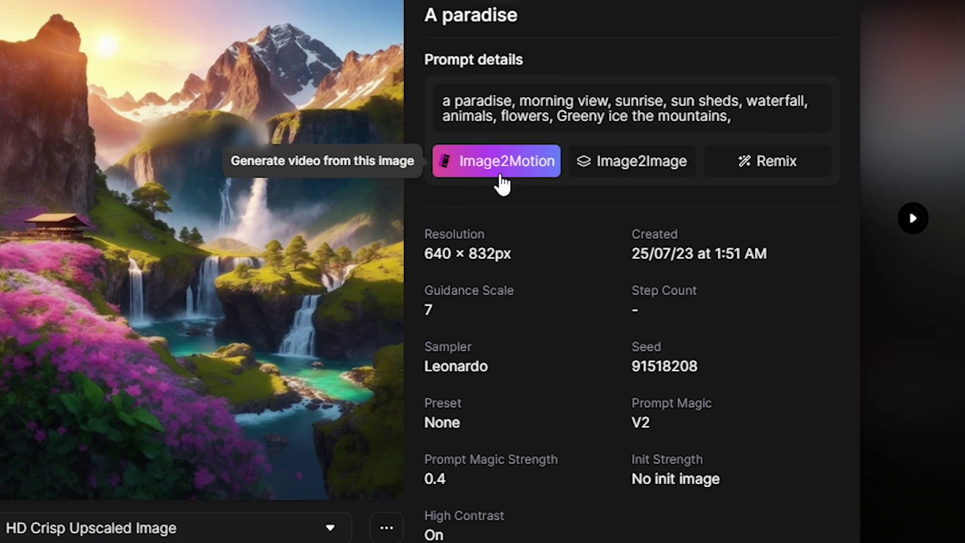
pyautogui.click(502, 176)
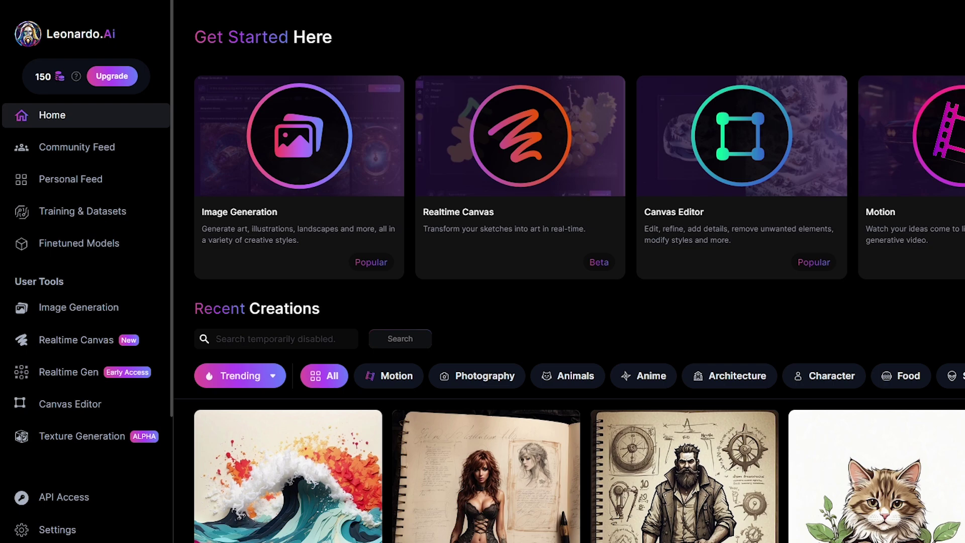
# Open the community Fenrir wolf image and generate an Image2Motion video from it
pyautogui.scroll(-10, 482, 302)
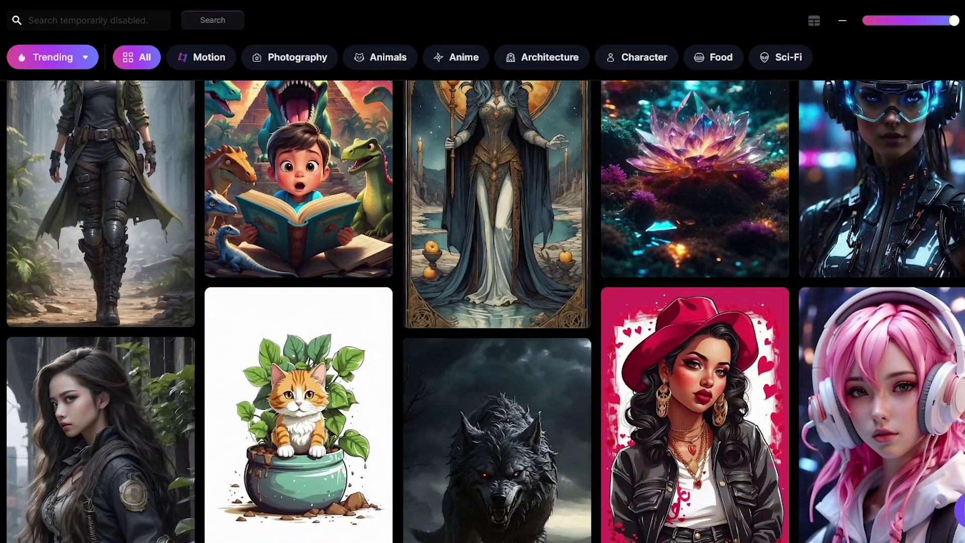
pyautogui.scroll(-5, 482, 312)
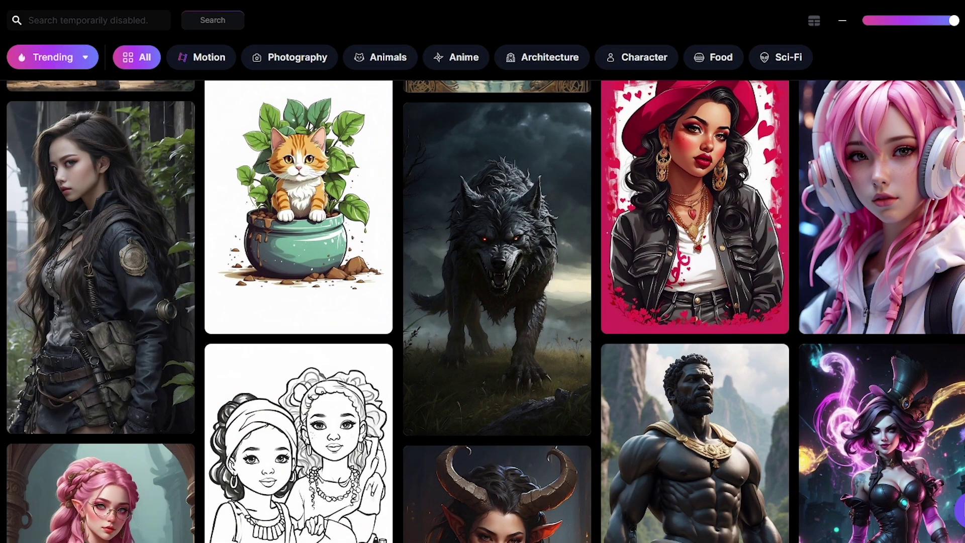
pyautogui.moveTo(531, 321)
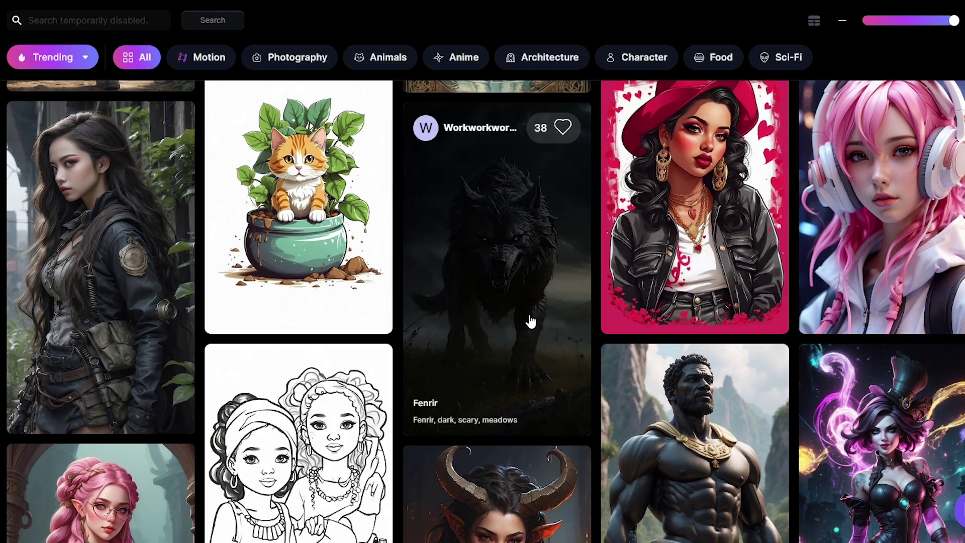
pyautogui.click(501, 336)
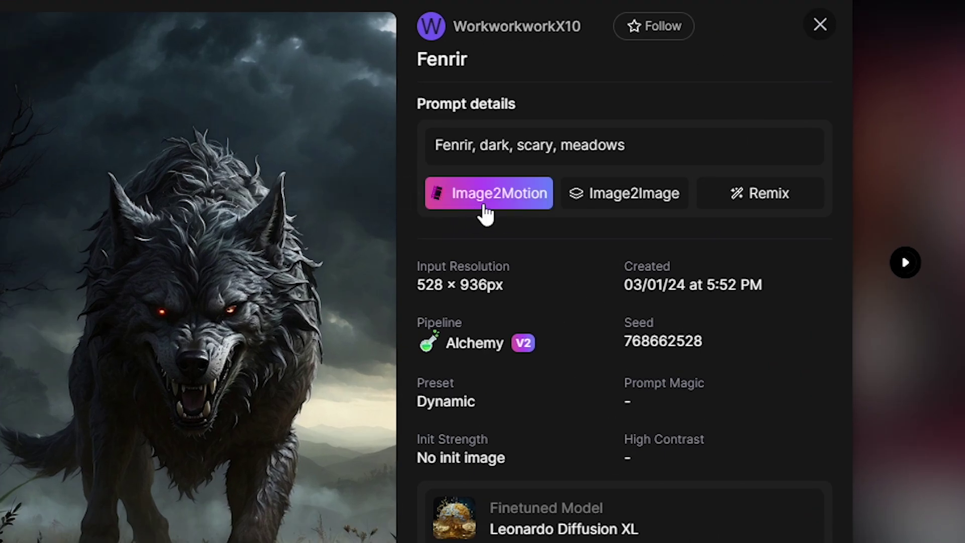
pyautogui.click(477, 205)
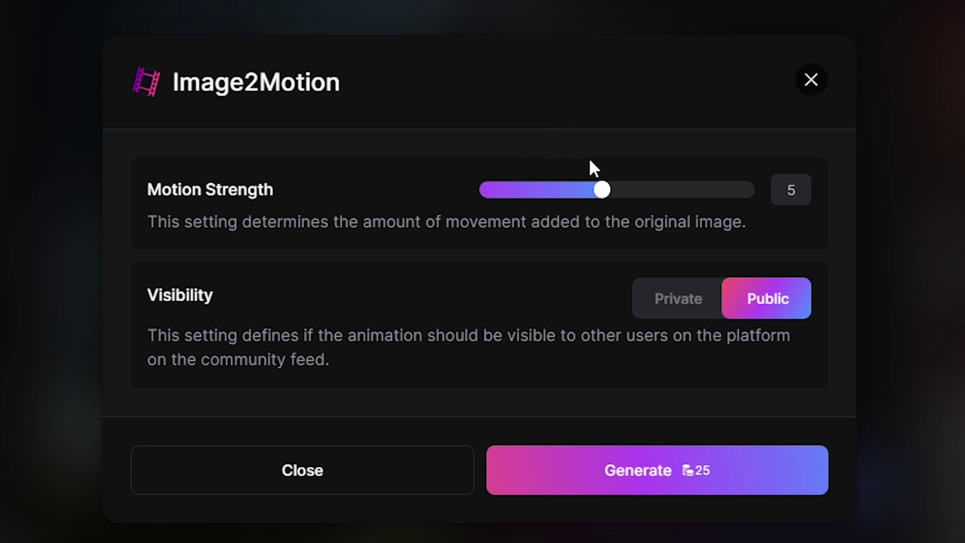
pyautogui.click(603, 488)
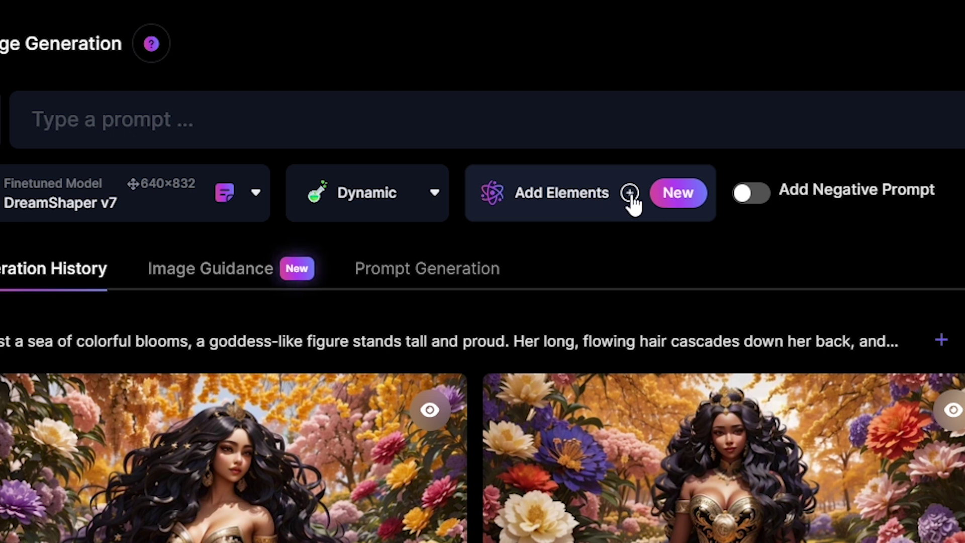
# Pick the Celtic Punk LoRA element from the Elements list
pyautogui.click(677, 197)
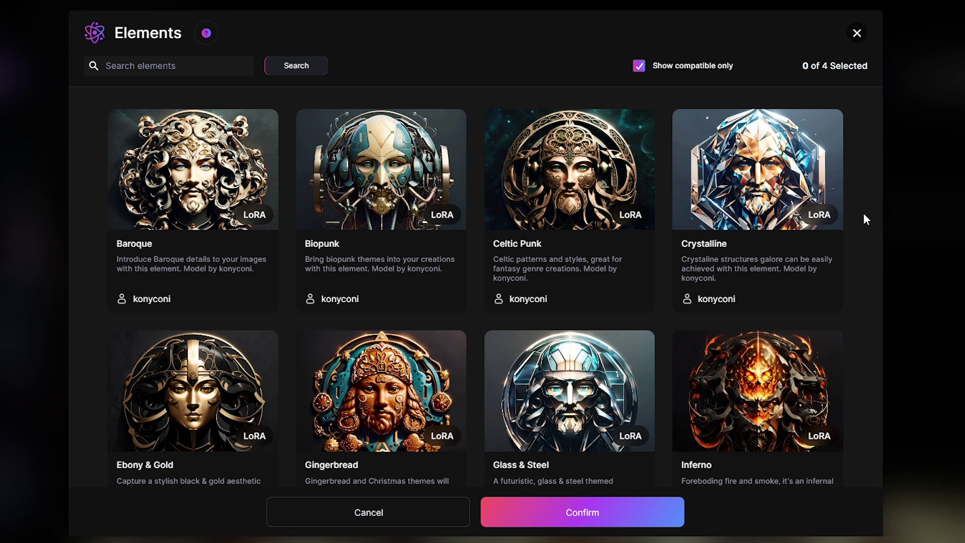
pyautogui.click(591, 185)
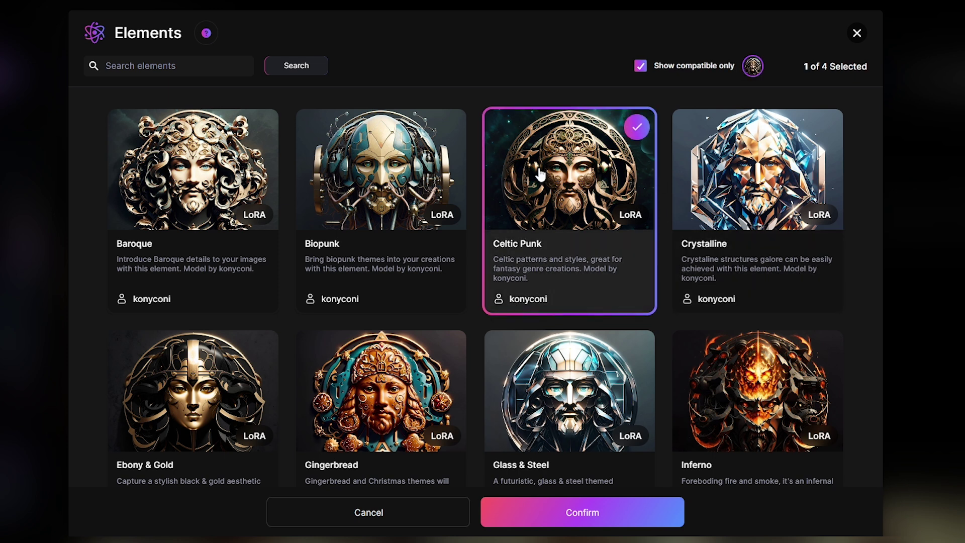
# Add Celtic Punk at weight 0.50 and generate from the pasted red-haired woman prompt
pyautogui.click(584, 515)
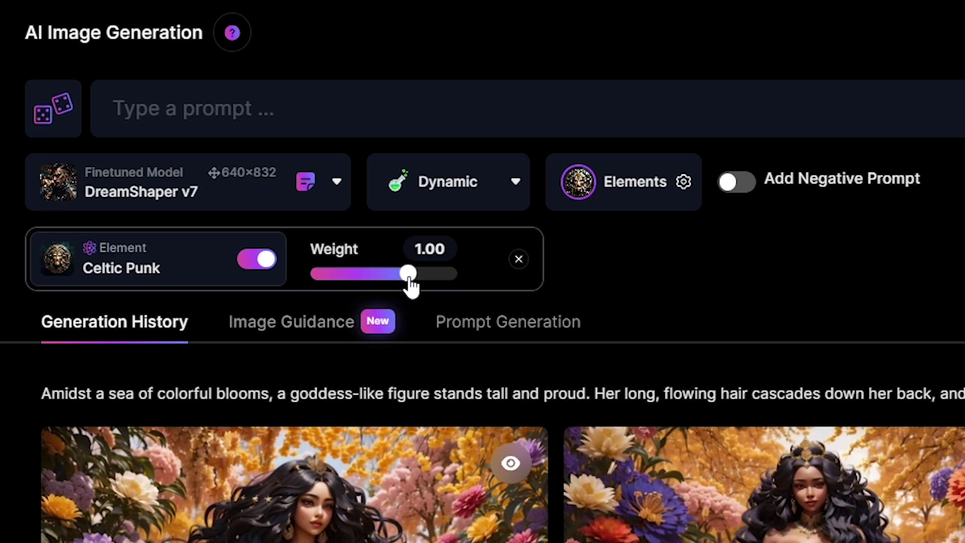
pyautogui.moveTo(409, 279); pyautogui.dragTo(385, 277)
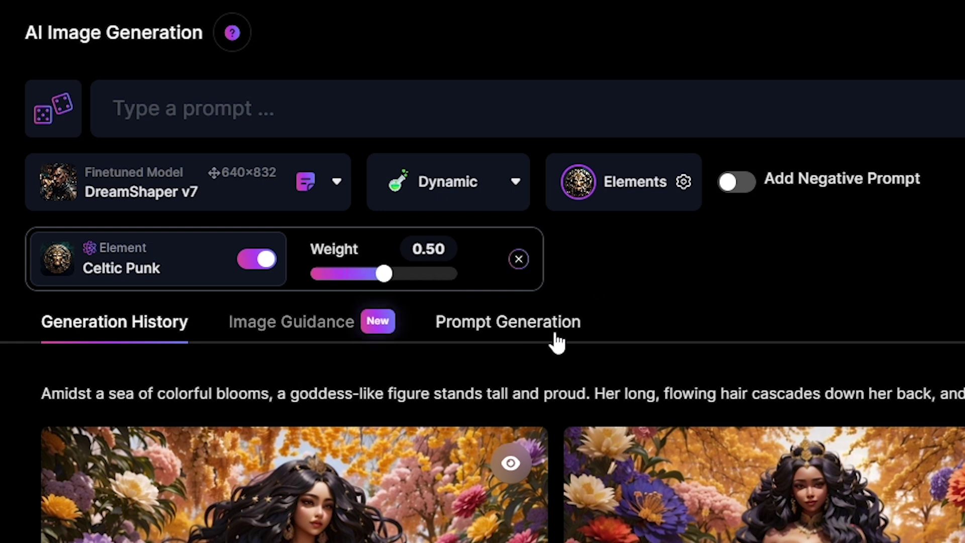
pyautogui.click(352, 116)
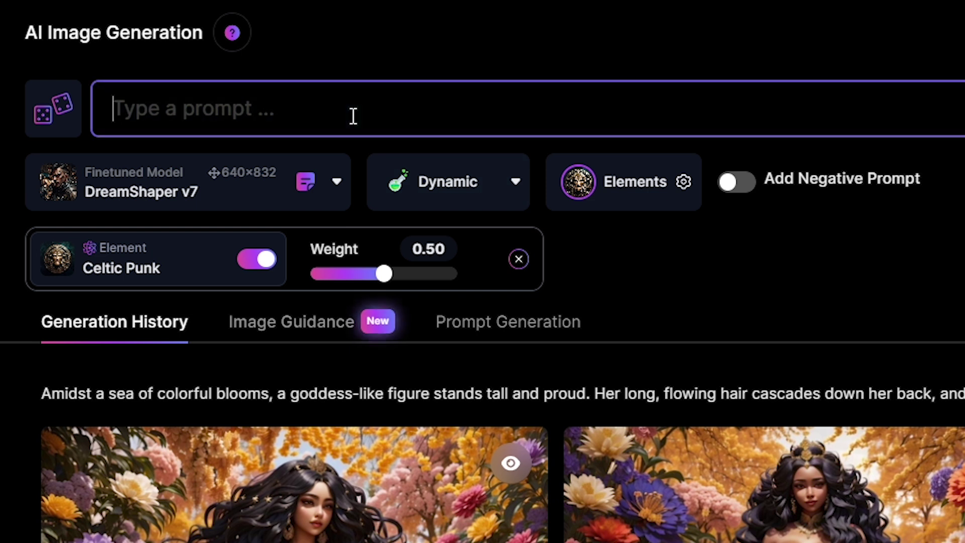
pyautogui.write('A stunning woman with fiery red hair stands in a lush garden, surrounded by vibrant flowers and tall trees. Her piercing green eyes seem to reflect the beauty of her surroundings, as she poses confidently for the camera.')
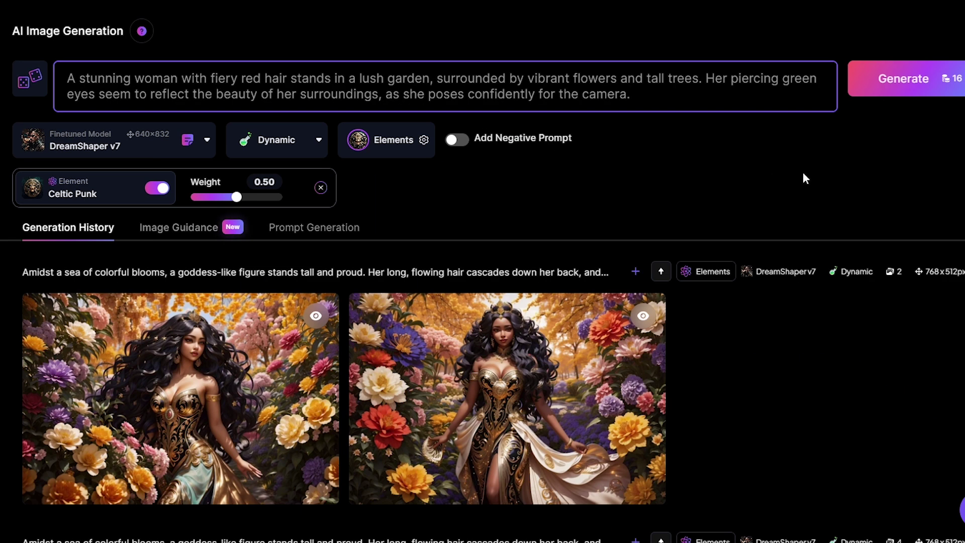
pyautogui.click(906, 95)
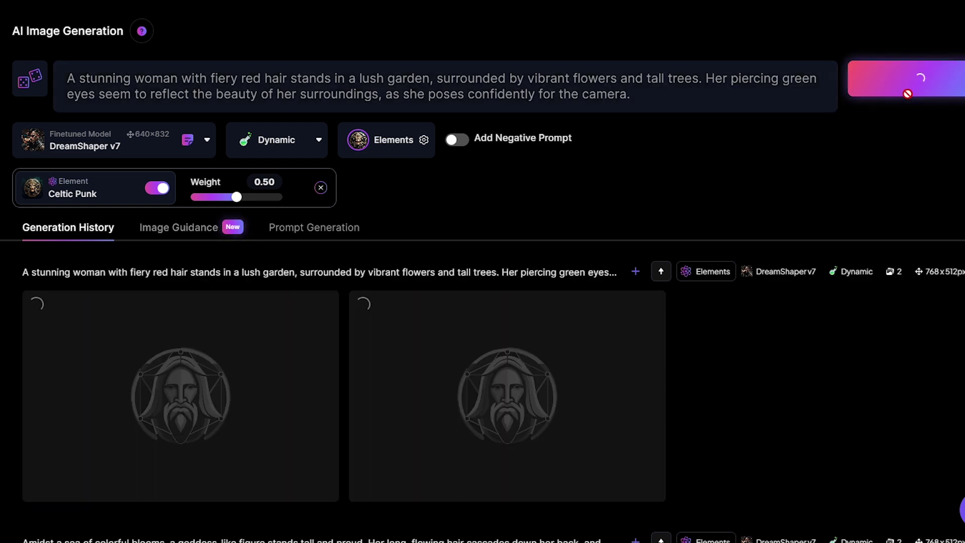
pyautogui.scroll(-3, 755, 195)
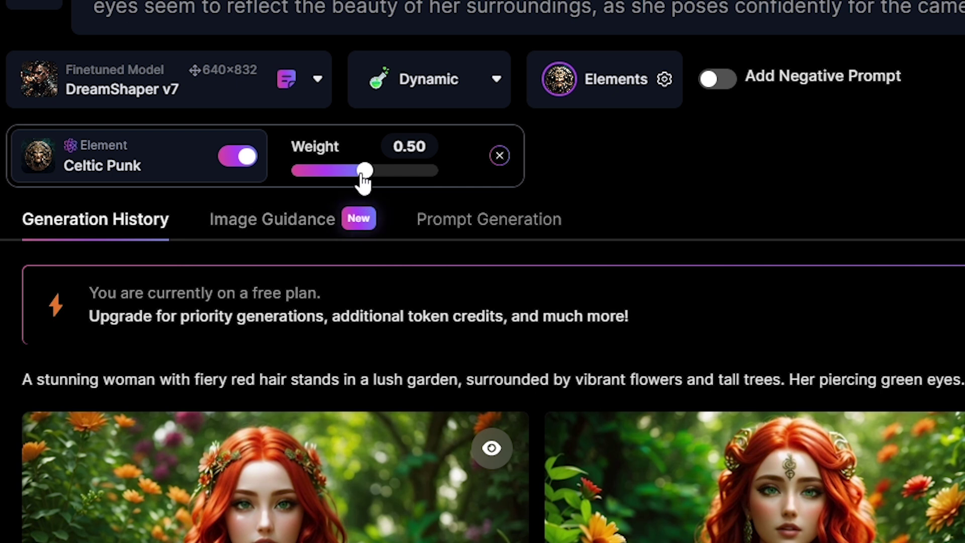
# Raise the Celtic Punk weight to 2.00, regenerate, and scroll to compare results
pyautogui.moveTo(238, 199); pyautogui.dragTo(278, 204)
pyautogui.moveTo(429, 181); pyautogui.dragTo(563, 181)
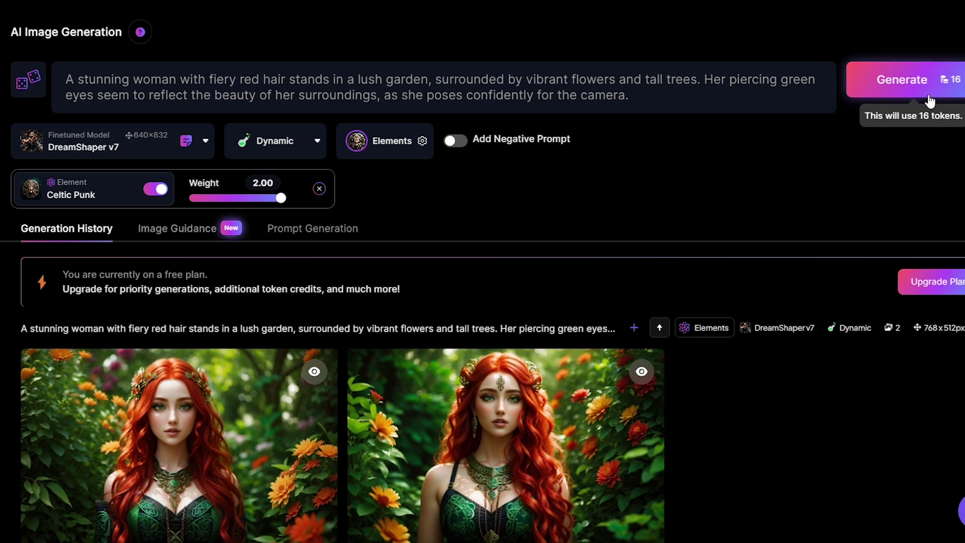
pyautogui.click(908, 146)
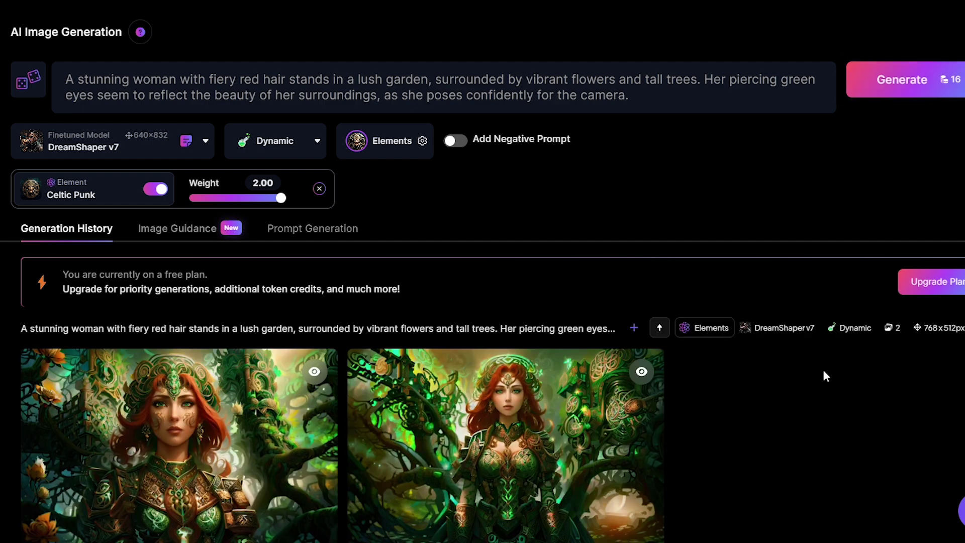
pyautogui.scroll(-2, 823, 367)
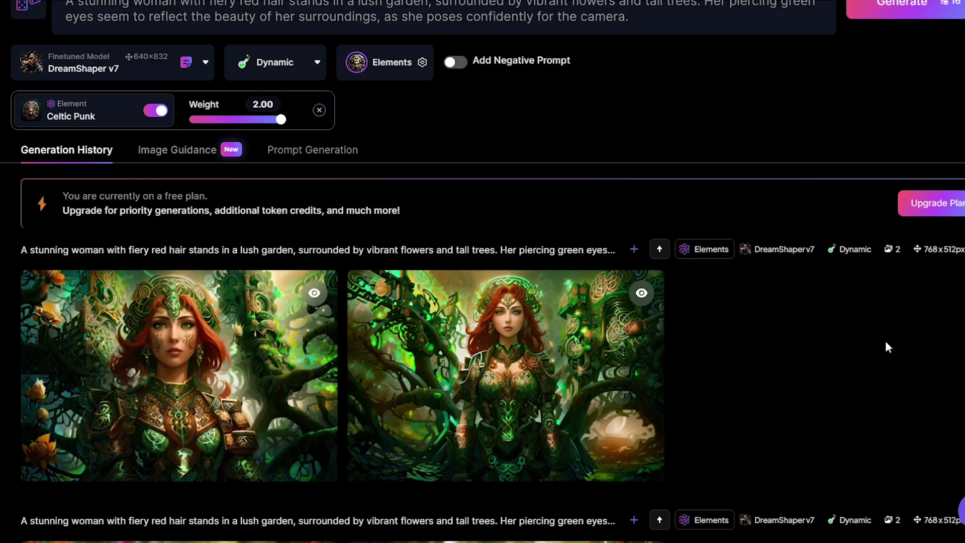
pyautogui.scroll(-5, 886, 347)
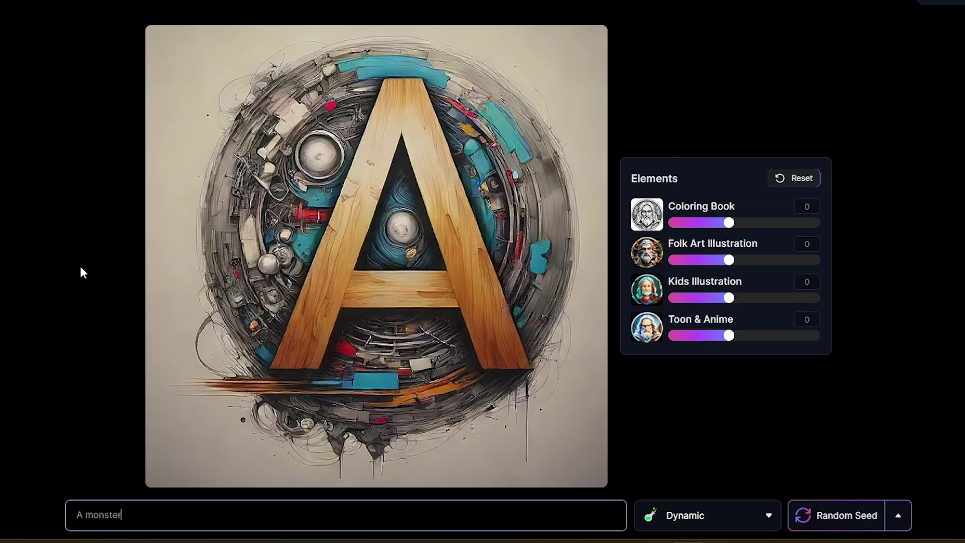
# In Realtime Gen, enter the prompt 'A monster playing a guitar sitting on a burning car'
pyautogui.write('playing a ')
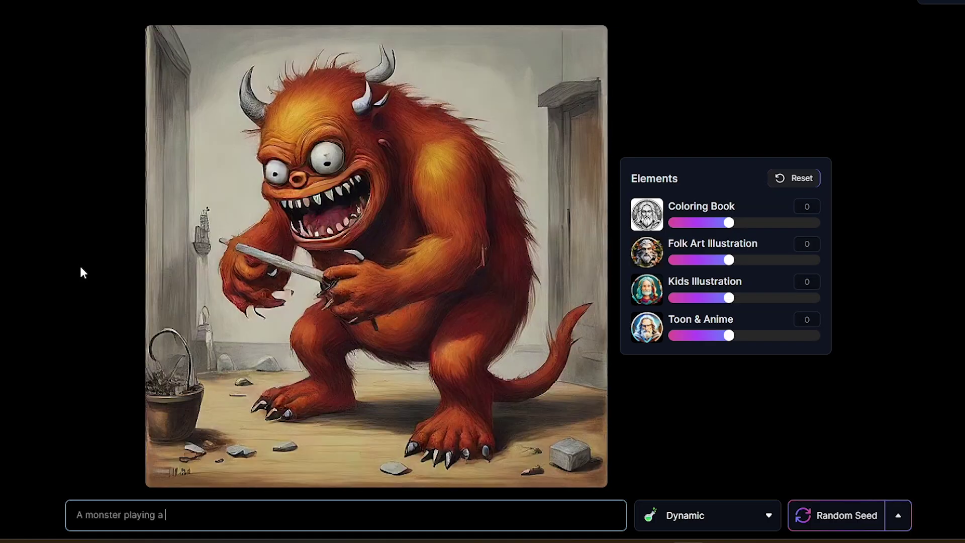
pyautogui.write('guita')
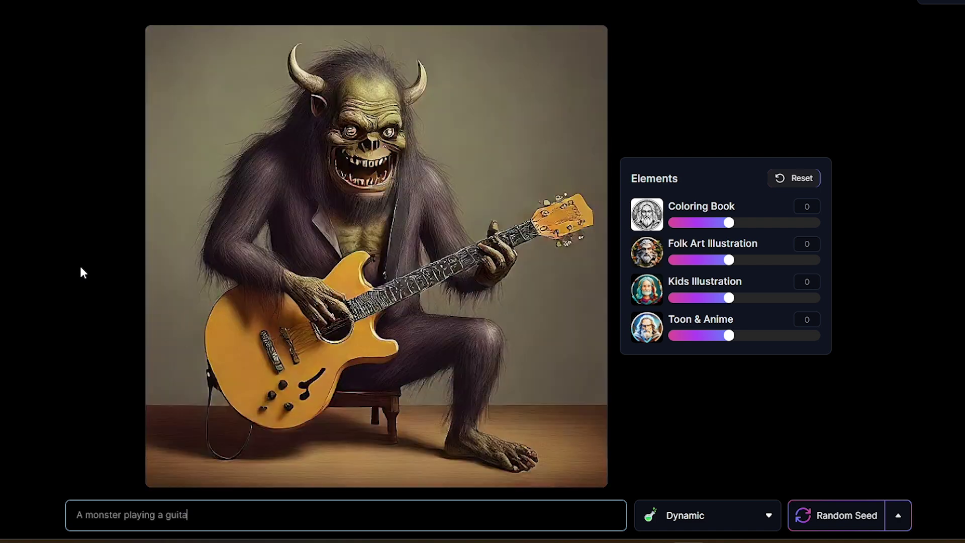
pyautogui.write('r sitting on a bur')
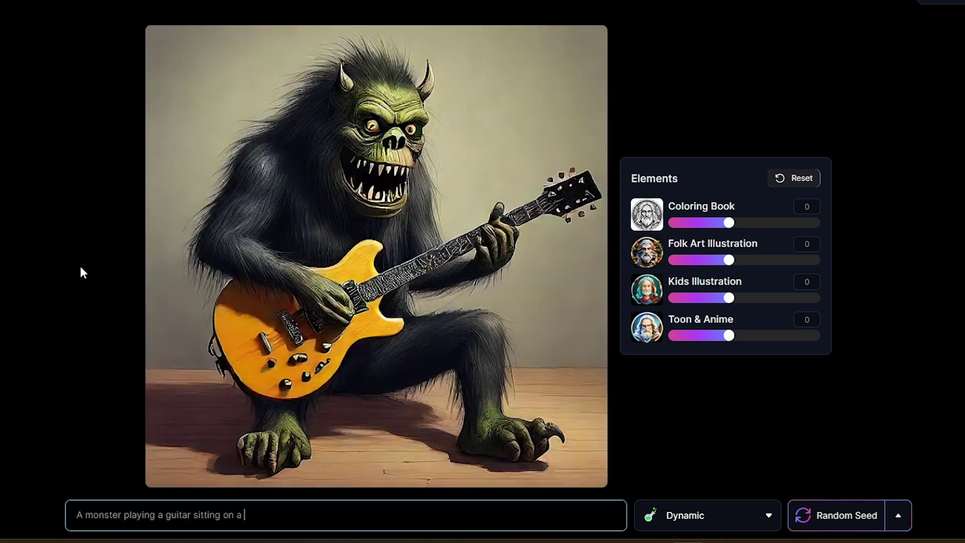
pyautogui.write('ning car')
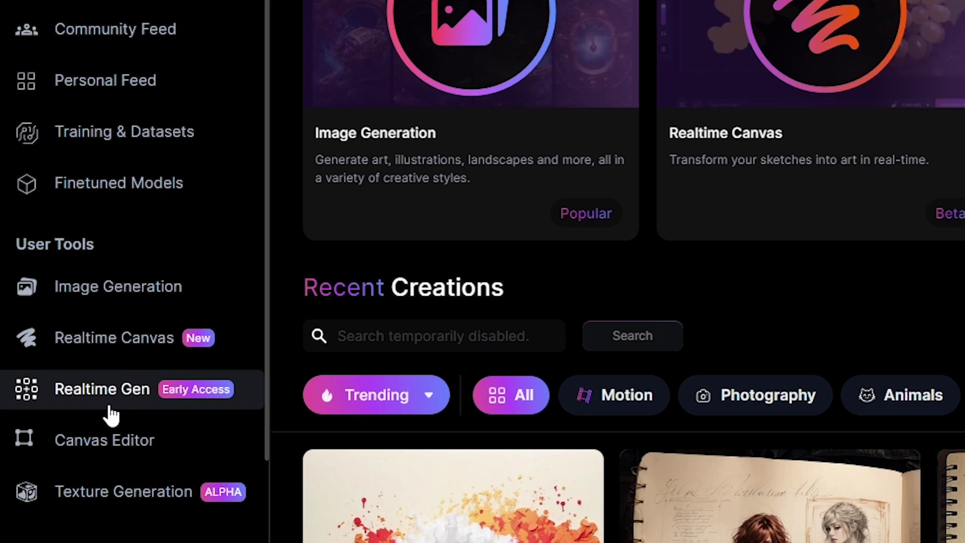
pyautogui.click(109, 408)
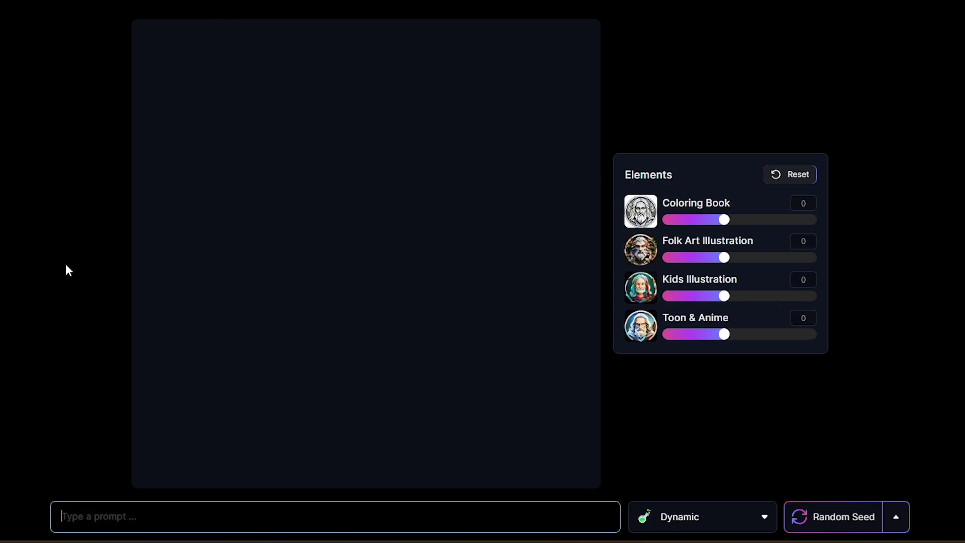
pyautogui.write('A monster playing a g')
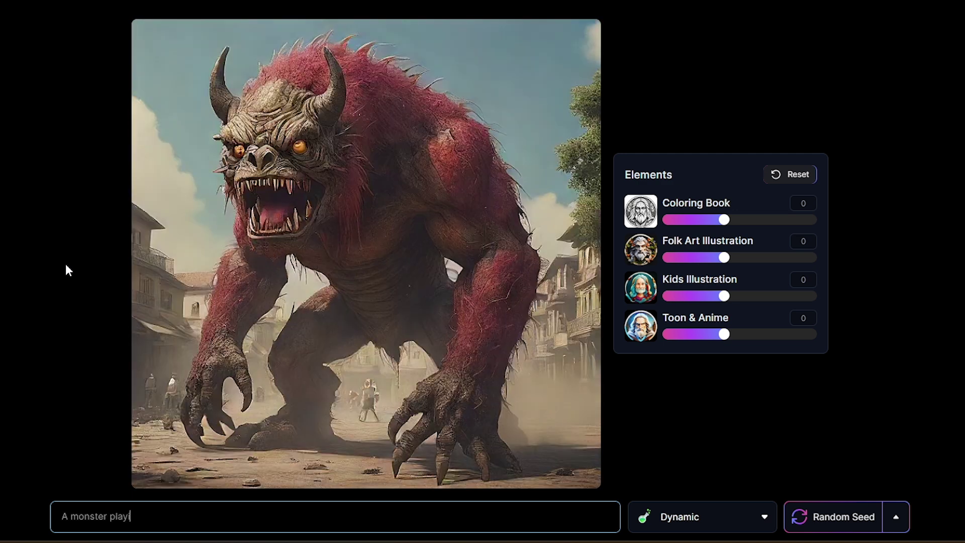
pyautogui.write('ui')
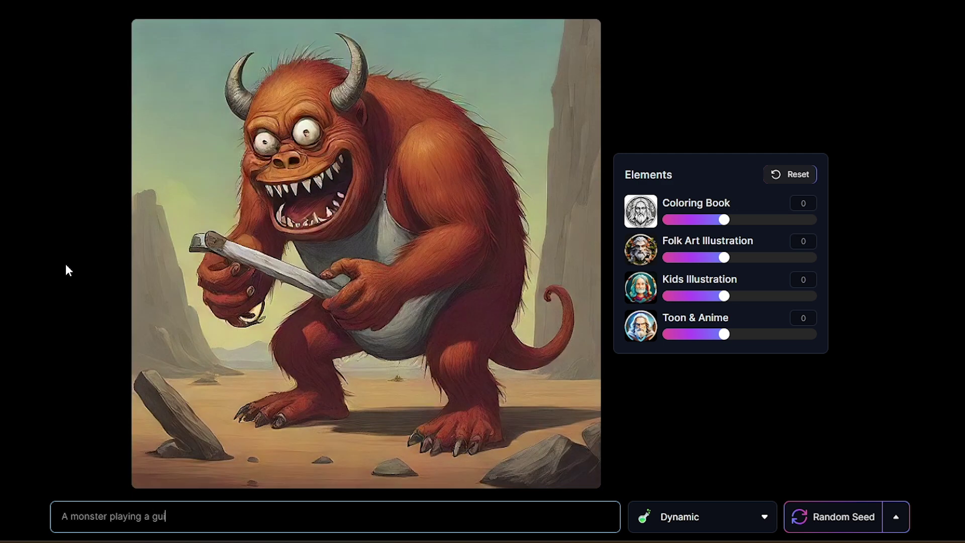
pyautogui.write('tar sitting on a bu')
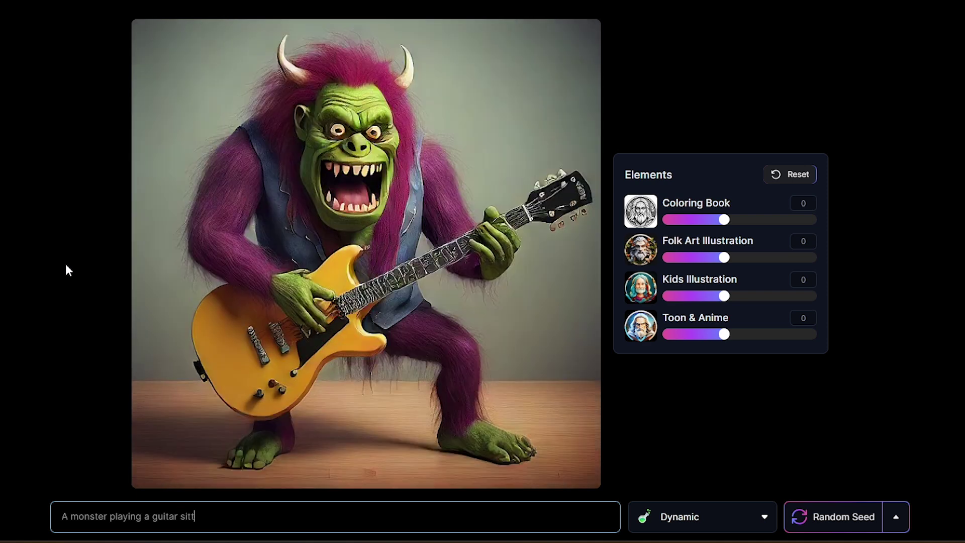
pyautogui.write('rning car')
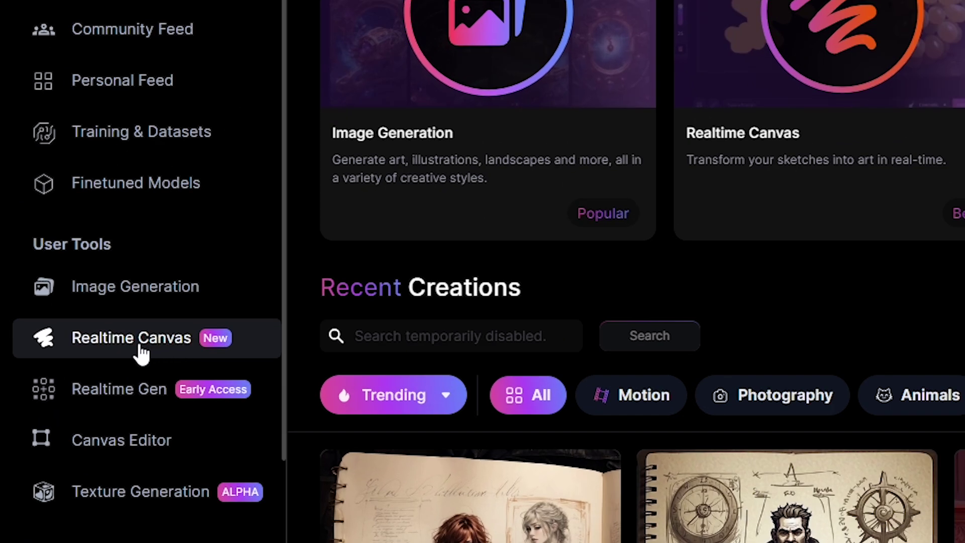
# On the Realtime Canvas, sketch a first face with eyes, a smile and two ears
pyautogui.click(141, 356)
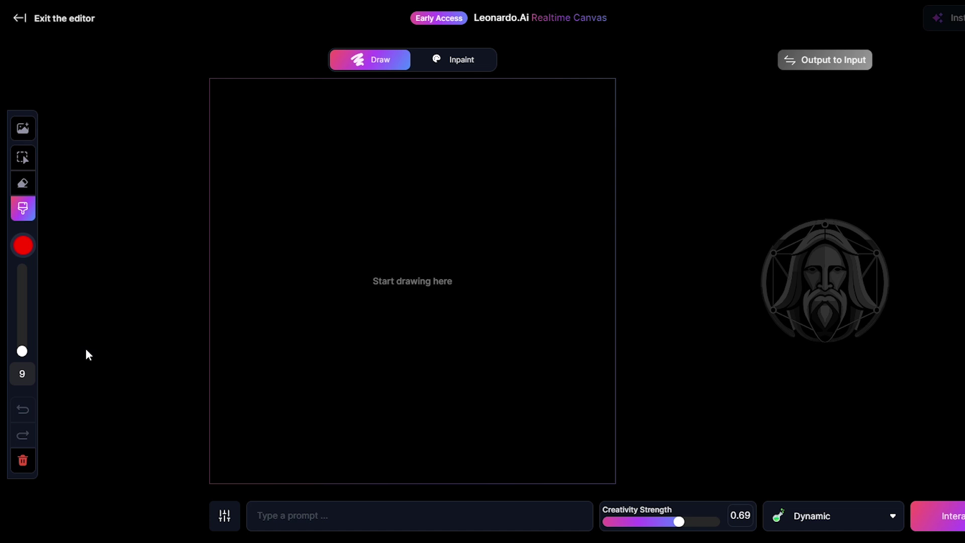
pyautogui.moveTo(278, 245)
pyautogui.mouseDown()
pyautogui.moveTo(446, 198)
pyautogui.moveTo(280, 300)
pyautogui.moveTo(278, 237)
pyautogui.mouseUp()
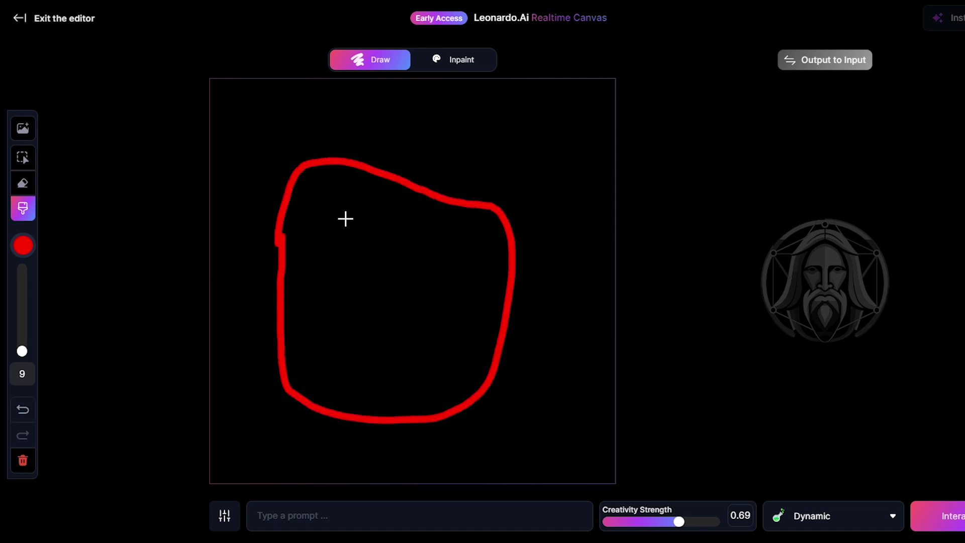
pyautogui.moveTo(344, 217); pyautogui.dragTo(355, 214)
pyautogui.moveTo(403, 257)
pyautogui.mouseDown()
pyautogui.moveTo(442, 246)
pyautogui.moveTo(395, 282)
pyautogui.mouseUp()
pyautogui.moveTo(332, 359); pyautogui.dragTo(417, 365)
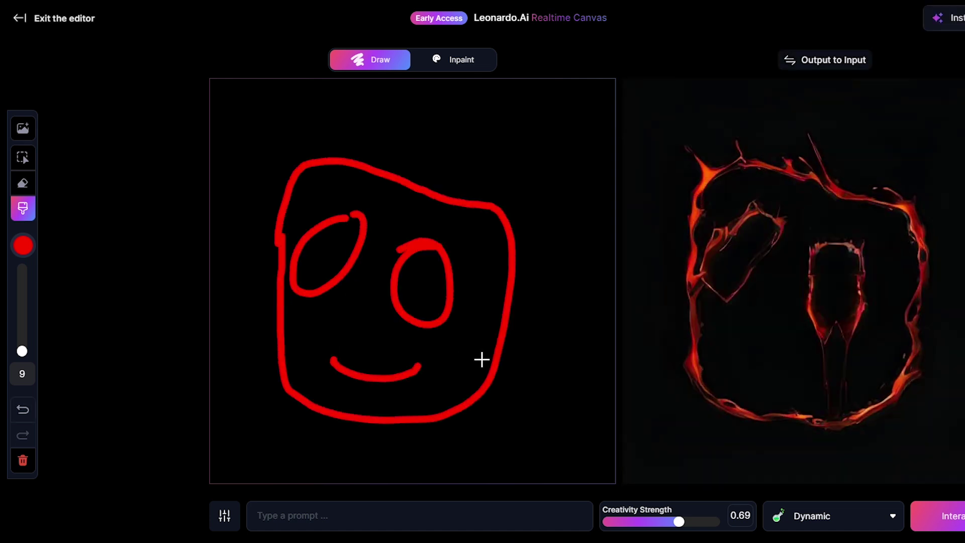
pyautogui.moveTo(328, 157); pyautogui.dragTo(384, 170)
pyautogui.moveTo(389, 171); pyautogui.dragTo(486, 201)
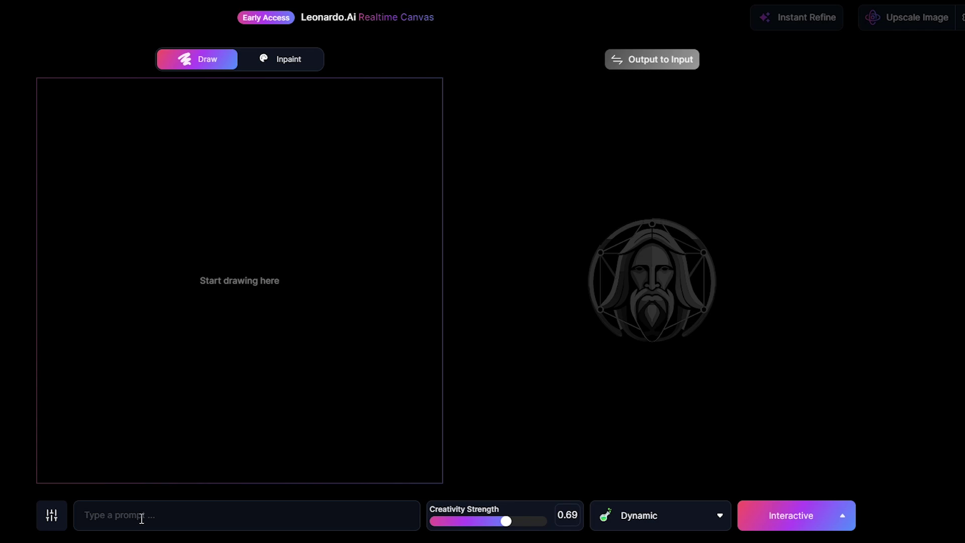
# Enter the prompt 'cute owl' and draw a square face with two ears and eye circles
pyautogui.click(142, 519)
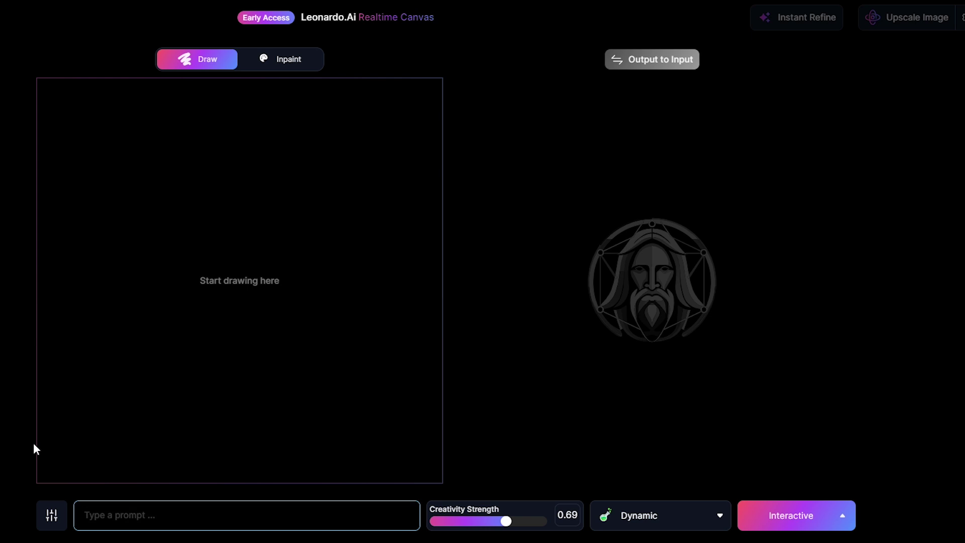
pyautogui.write('cute owl')
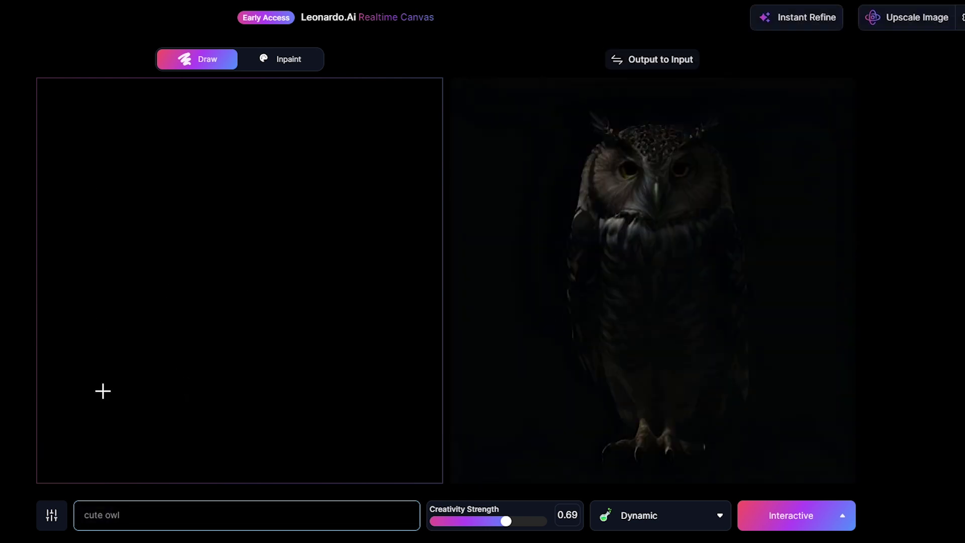
pyautogui.moveTo(103, 390)
pyautogui.mouseDown()
pyautogui.moveTo(149, 157)
pyautogui.moveTo(146, 433)
pyautogui.moveTo(102, 377)
pyautogui.mouseUp()
pyautogui.moveTo(150, 151); pyautogui.dragTo(236, 156)
pyautogui.moveTo(300, 156); pyautogui.dragTo(358, 146)
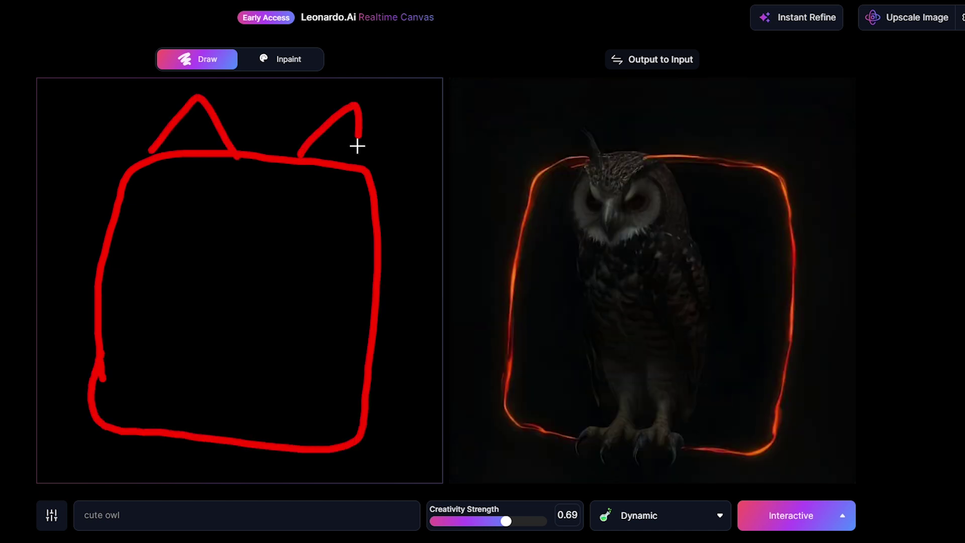
pyautogui.moveTo(164, 207); pyautogui.dragTo(173, 203)
pyautogui.moveTo(299, 224); pyautogui.dragTo(317, 215)
# Add a nose, mouth and pupils, then set Creativity Strength to 0.87
pyautogui.moveTo(231, 292); pyautogui.dragTo(168, 400)
pyautogui.moveTo(299, 352); pyautogui.dragTo(271, 417)
pyautogui.moveTo(191, 369); pyautogui.dragTo(289, 370)
pyautogui.moveTo(184, 386); pyautogui.dragTo(280, 385)
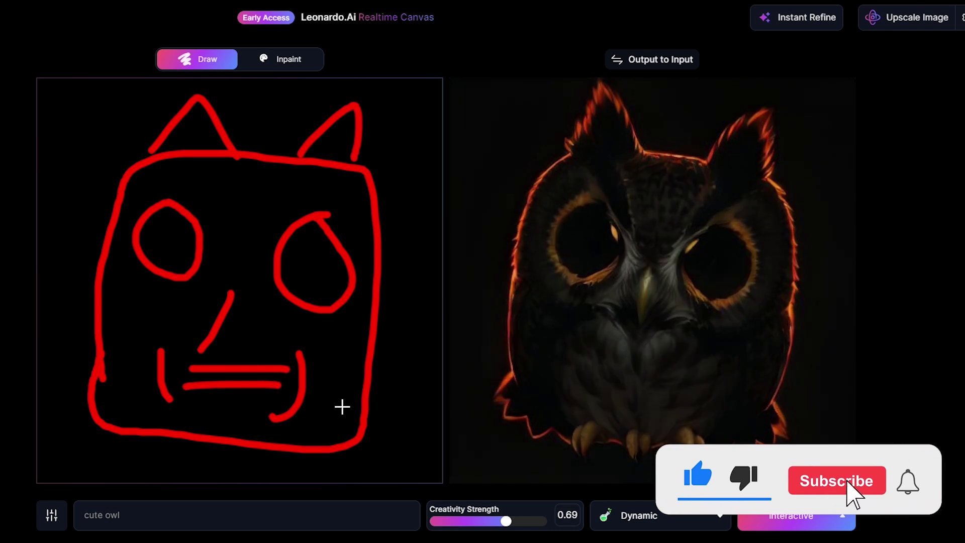
pyautogui.moveTo(164, 259)
pyautogui.mouseDown()
pyautogui.moveTo(155, 252)
pyautogui.moveTo(168, 257)
pyautogui.mouseUp()
pyautogui.moveTo(315, 254); pyautogui.dragTo(312, 257)
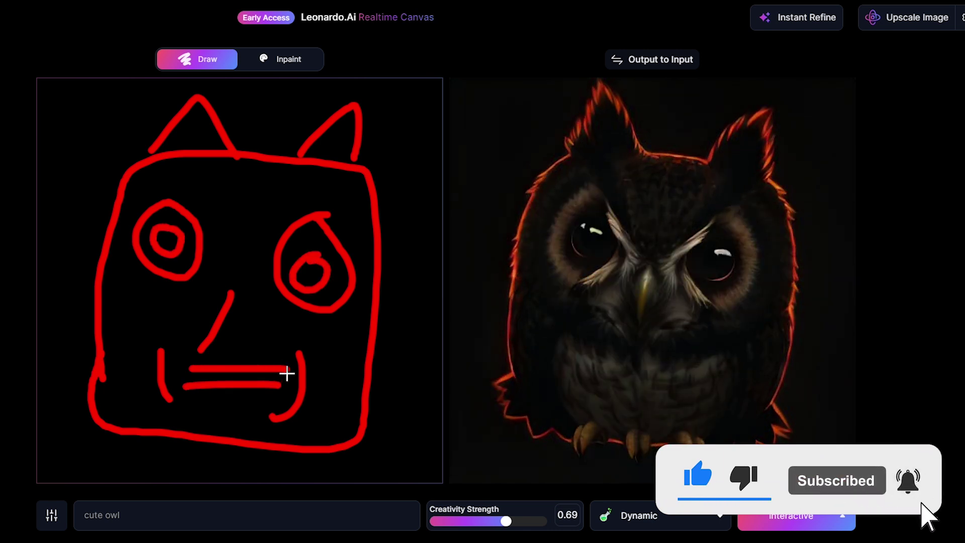
pyautogui.moveTo(506, 522); pyautogui.dragTo(451, 526)
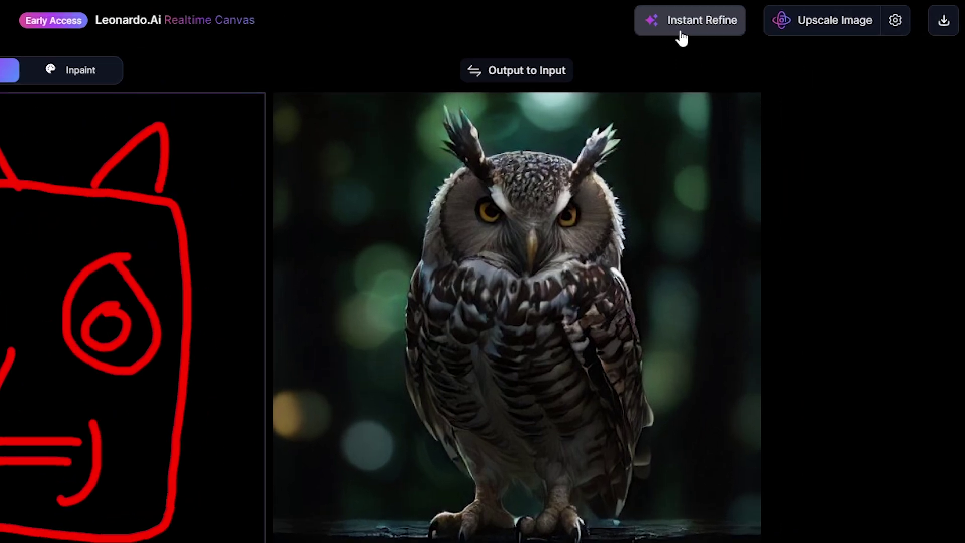
# Apply Instant Refine to get a crisper, more detailed photographic owl
pyautogui.click(681, 33)
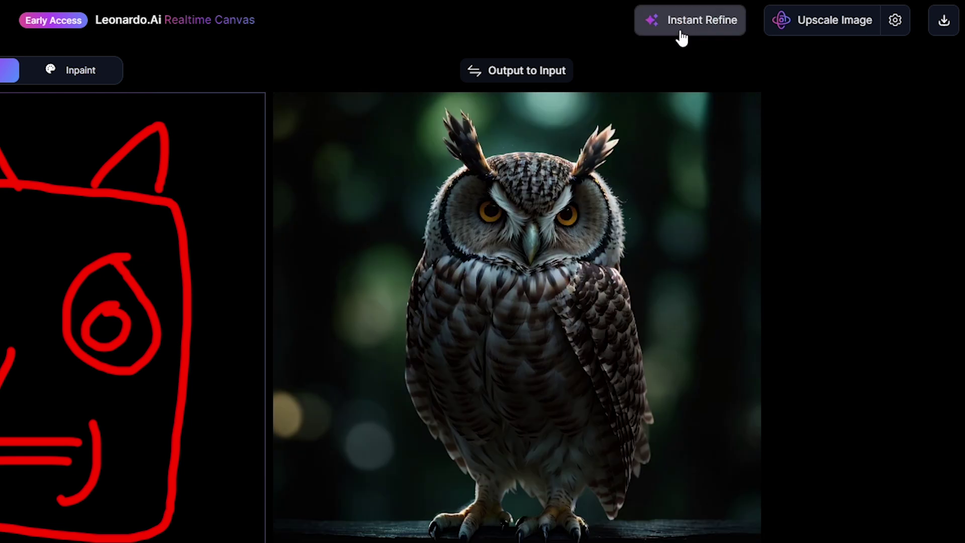